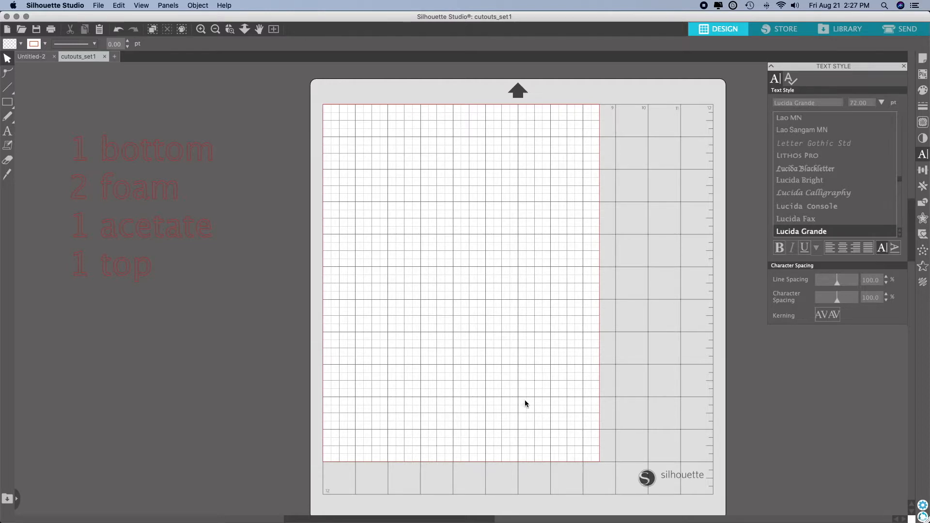
Open cutouts_set1.png from the Downloads folder.
left_click(96, 6)
left_click(111, 37)
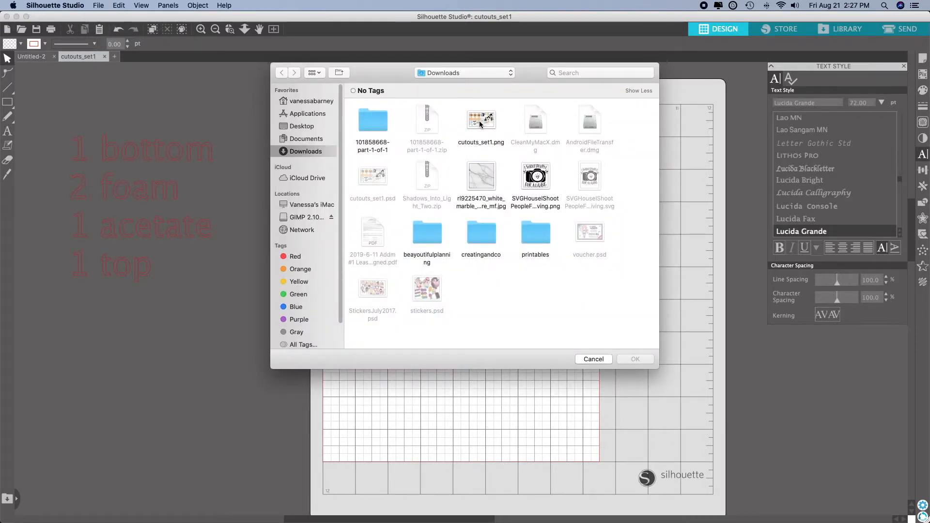
double_click(478, 121)
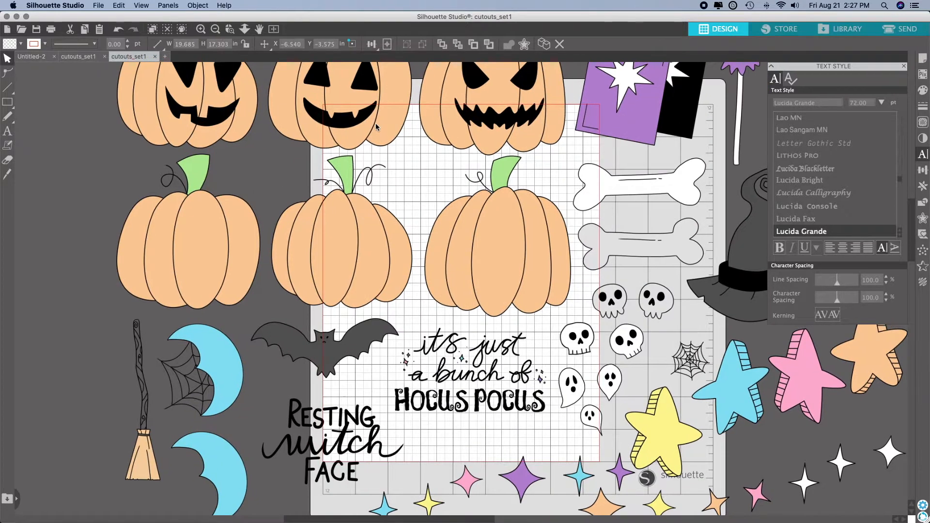
scroll(487, 212, "down", 1)
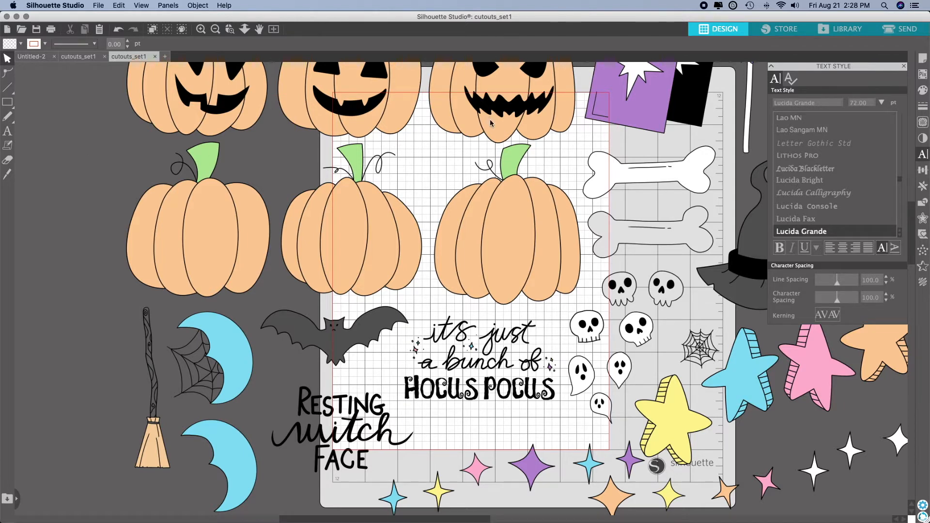
Cut the clipart sheet from its newly opened document, close that document, and paste the sheet in front in the original cutouts_set1 document.
right_click(500, 250)
left_click(517, 281)
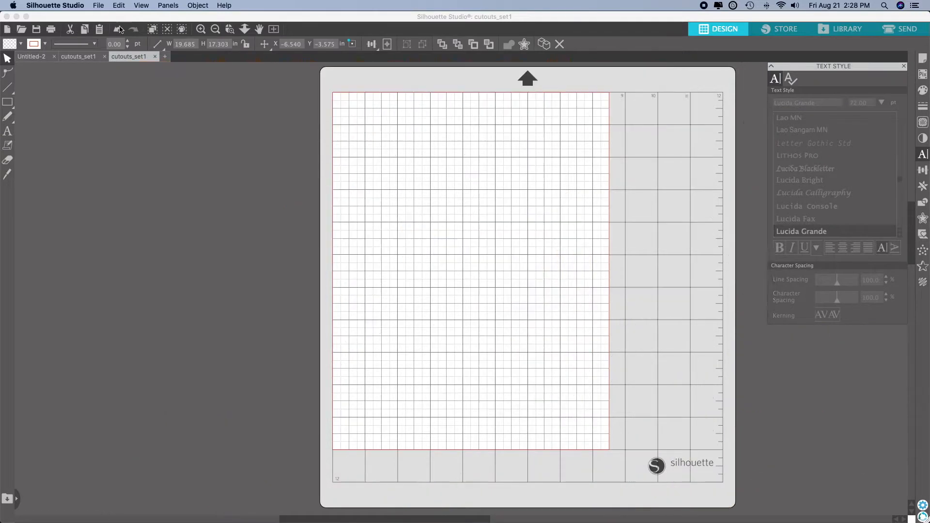
key("super+w")
left_click(504, 150)
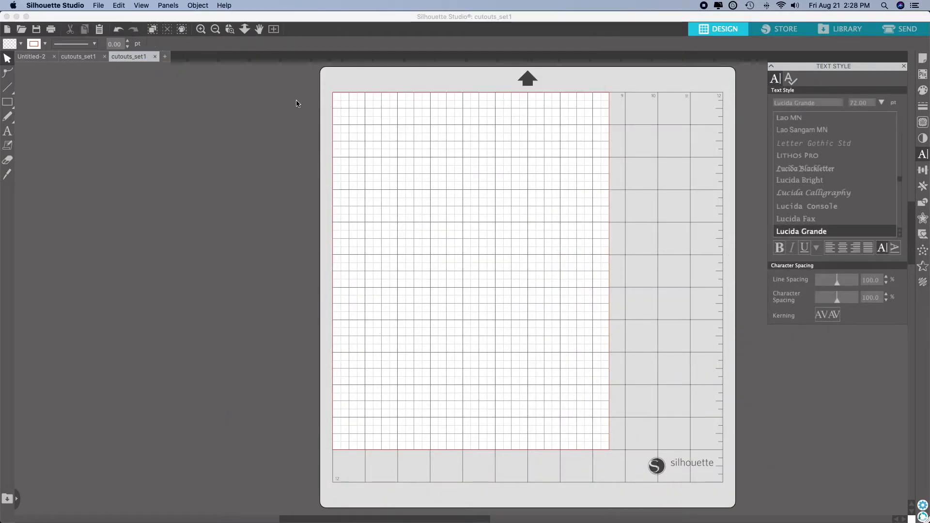
left_click(119, 5)
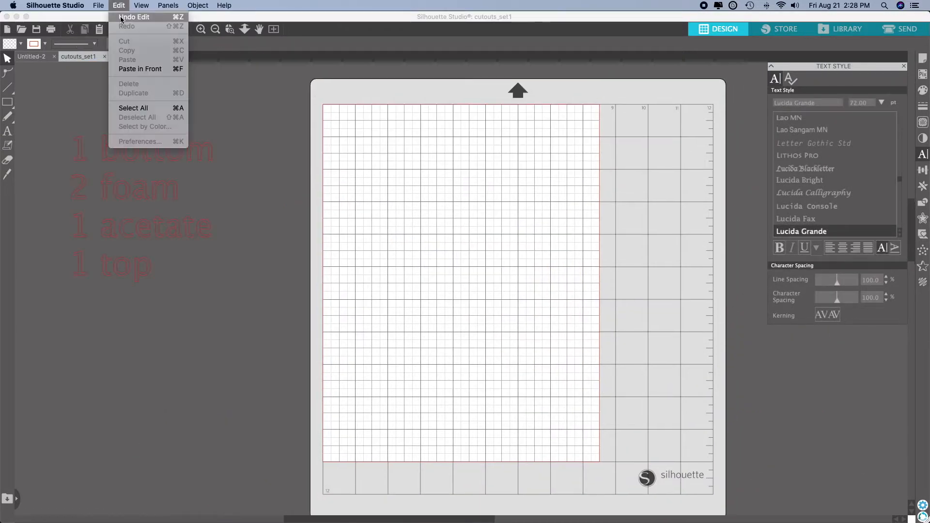
left_click(137, 69)
left_click_drag(354, 308, 393, 242)
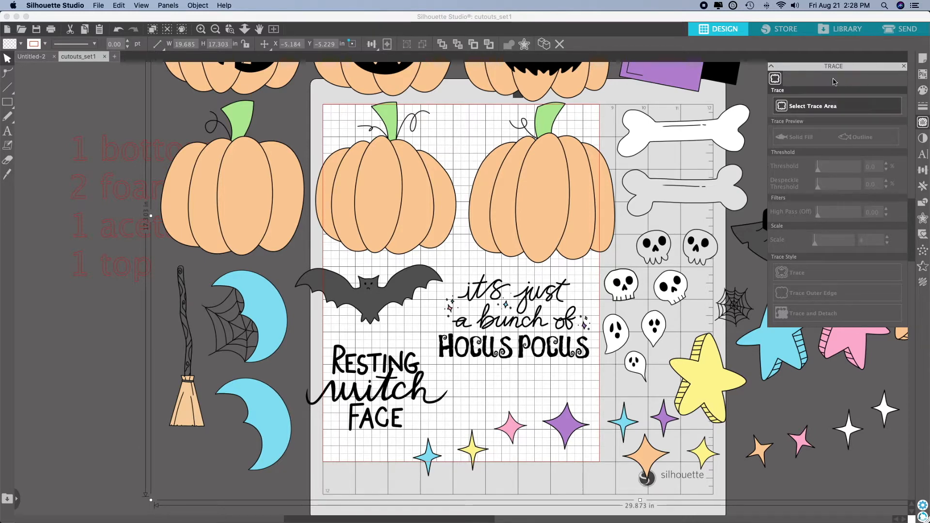
Trace the outer edge of the bat in the clipart sheet with the threshold at 94%.
left_click(829, 107)
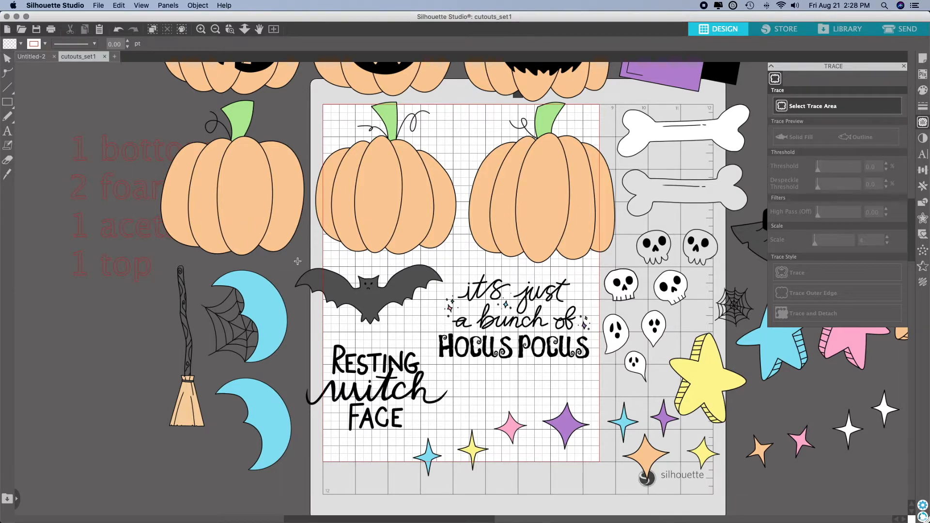
mouse_move(288, 260)
left_mouse_down()
mouse_move(345, 272)
mouse_move(446, 319)
mouse_move(446, 332)
left_mouse_up()
left_click_drag(837, 170, 857, 174)
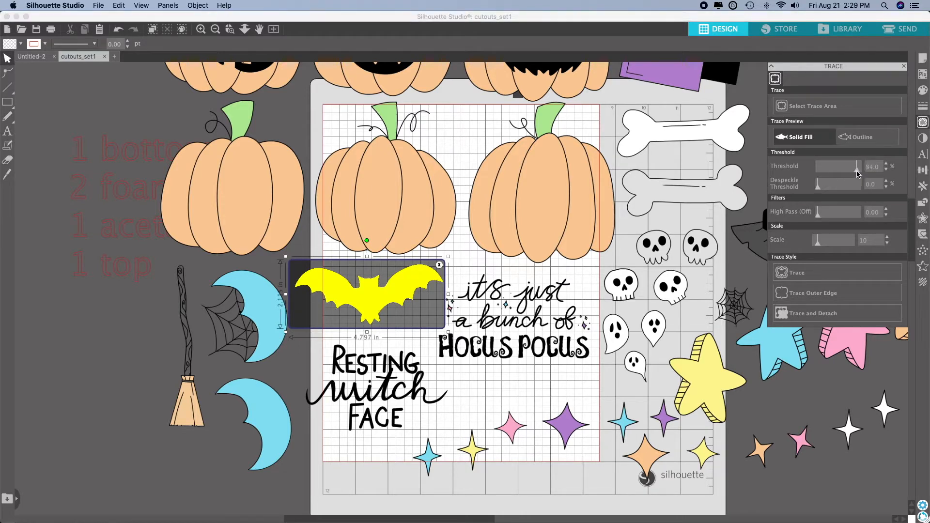
left_click(823, 296)
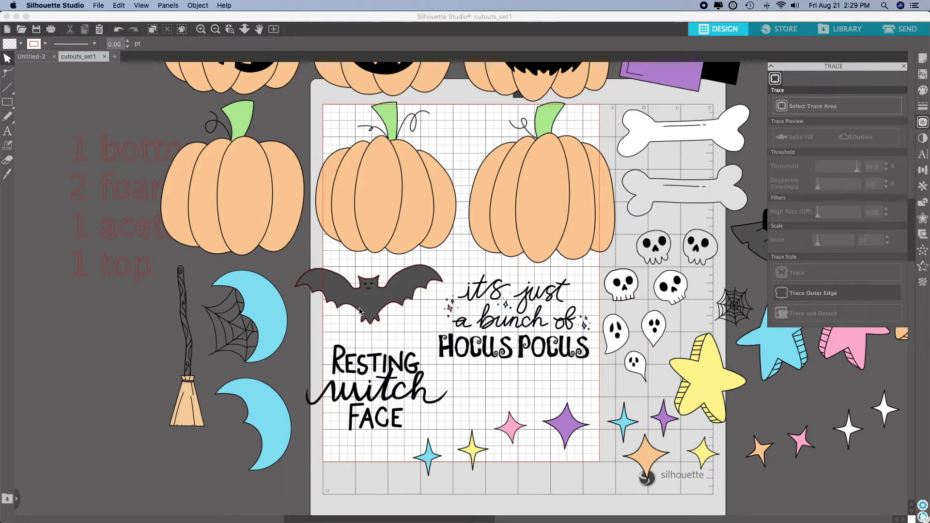
Pull the clipart sheet away from the traced bat outline and cut the sheet from the page.
left_click_drag(368, 301, 403, 302)
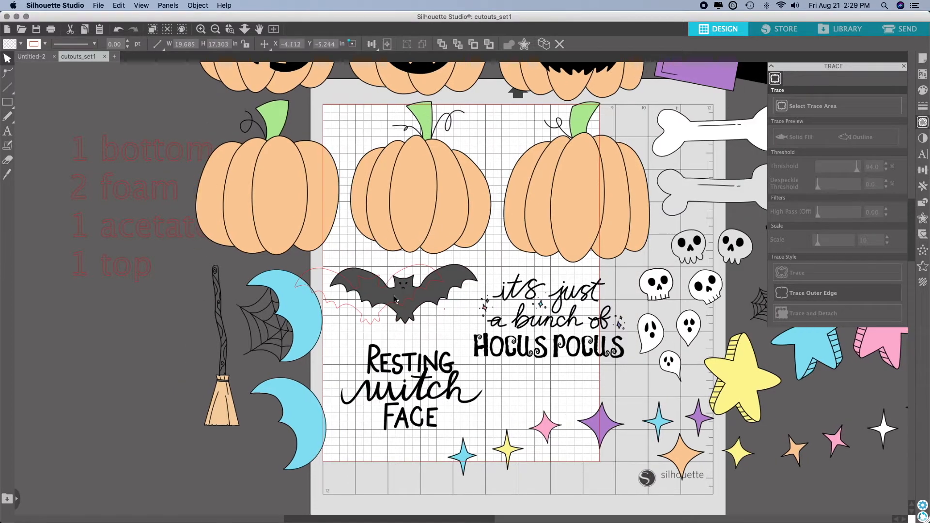
right_click(403, 227)
left_click(419, 254)
Place the bat outline at the upper-left corner of the page and rotate it slightly clockwise.
left_click_drag(380, 282, 394, 258)
left_click_drag(434, 145, 419, 129)
left_click(469, 131)
left_click(466, 133)
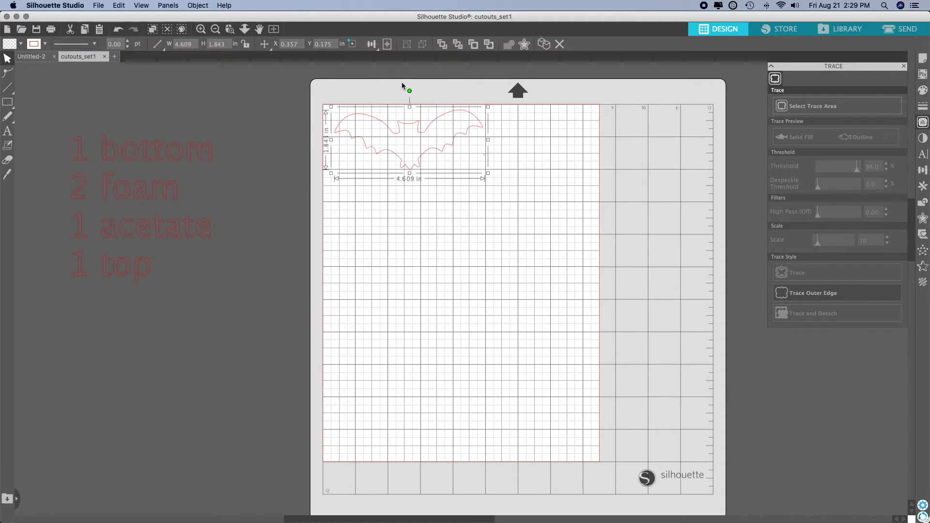
left_click_drag(409, 90, 412, 88)
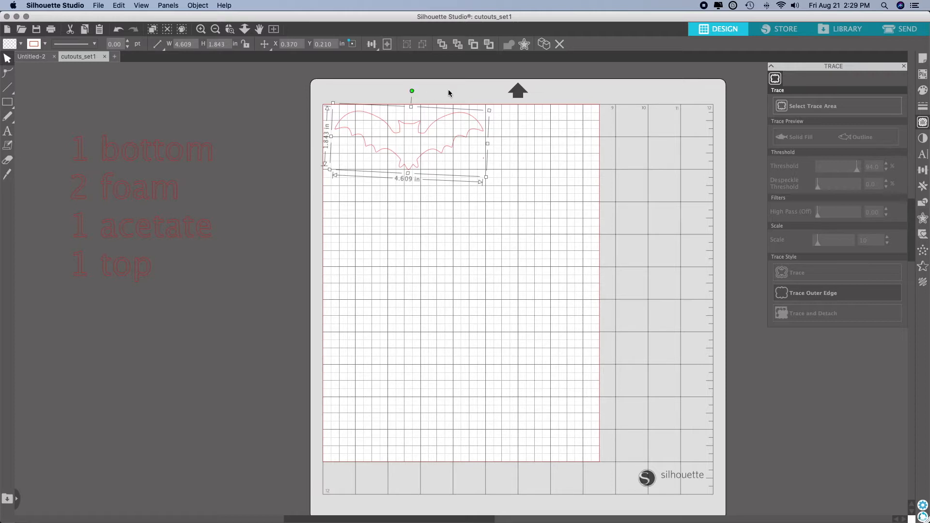
left_click(552, 149)
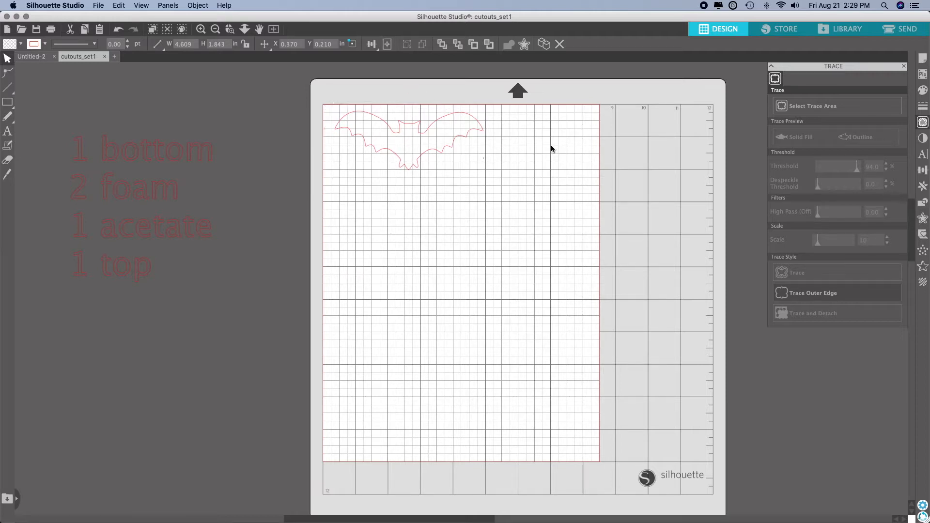
Release the bat outline's compound path and cut the stray speck below the right wing tip.
left_click(446, 158)
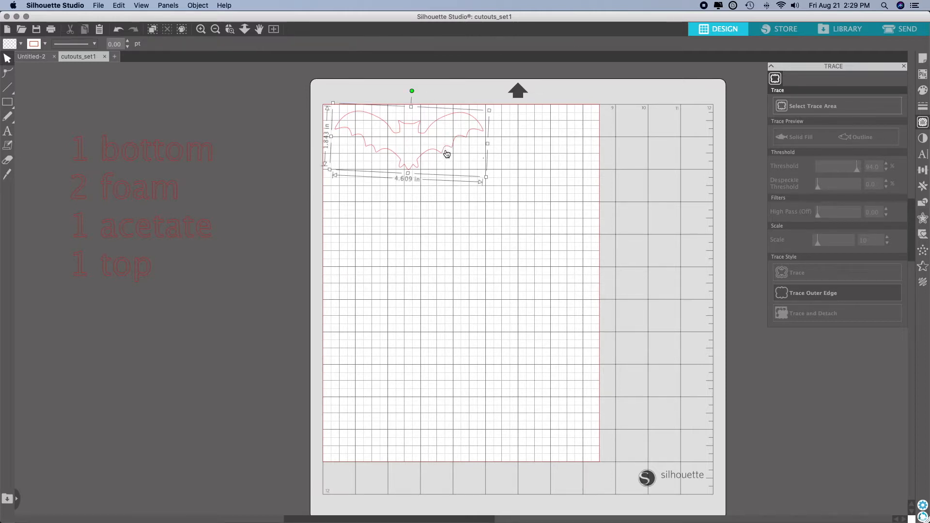
right_click(446, 150)
left_click(470, 329)
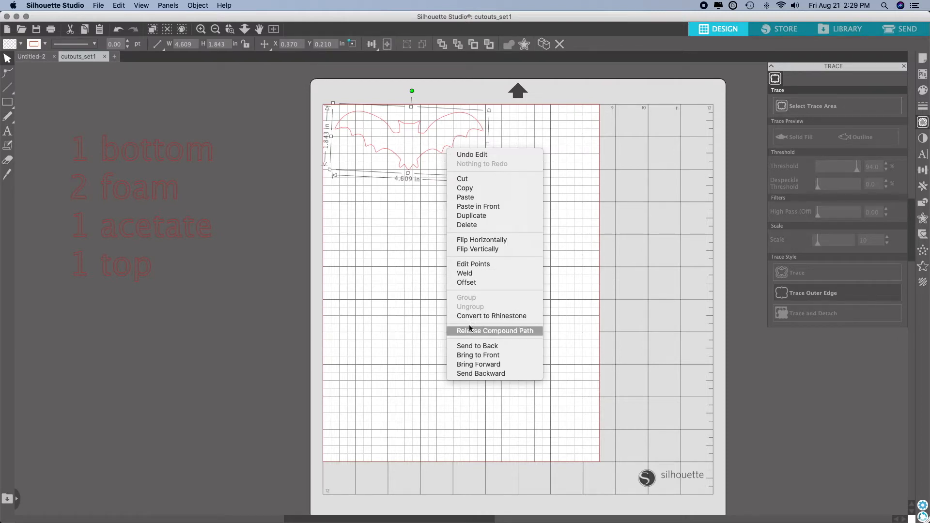
left_click(515, 202)
right_click(484, 161)
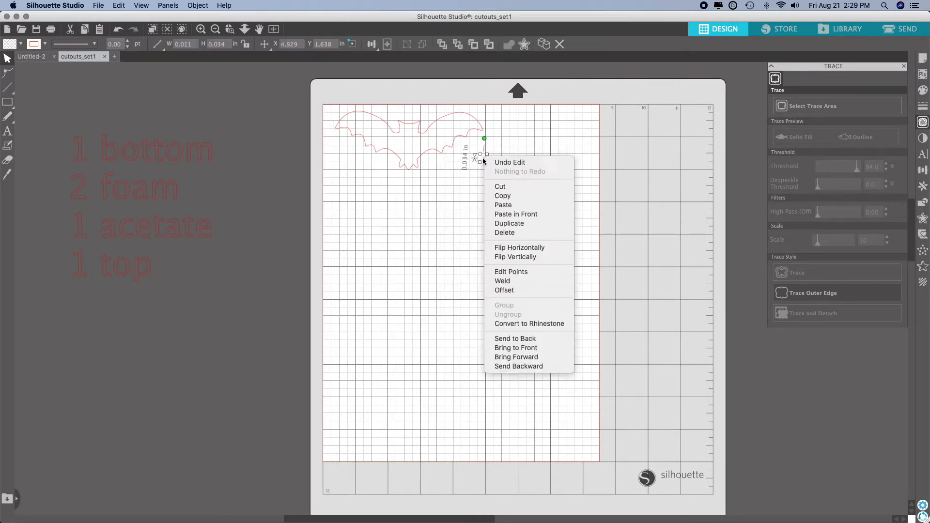
left_click(500, 183)
Try setting the bat outline's width to 7.9 in with the aspect ratio unlocked, and undo the change.
left_click(425, 137)
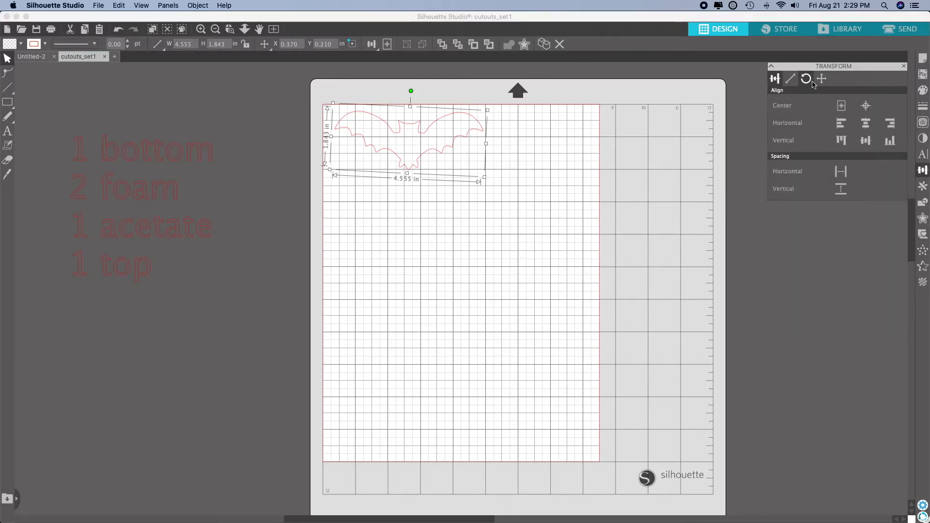
left_click(790, 78)
left_click(871, 180)
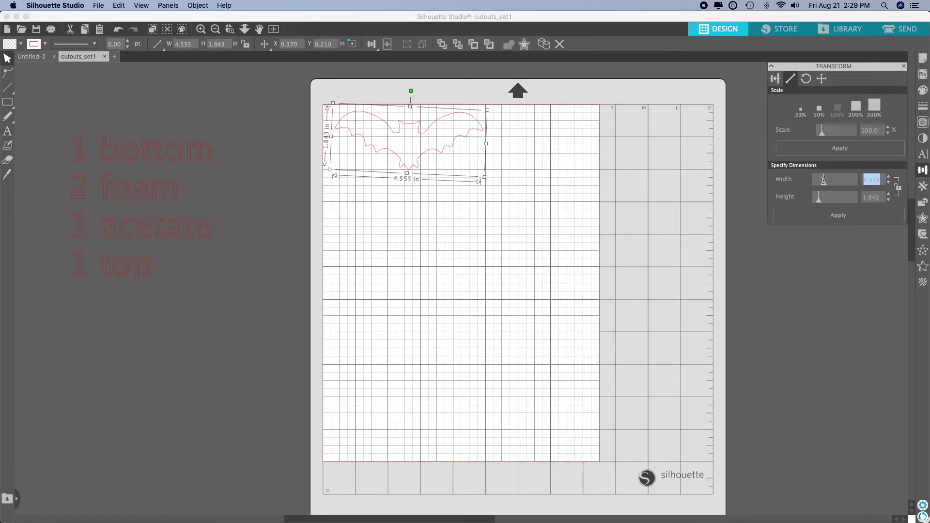
type("7.9")
key("Return")
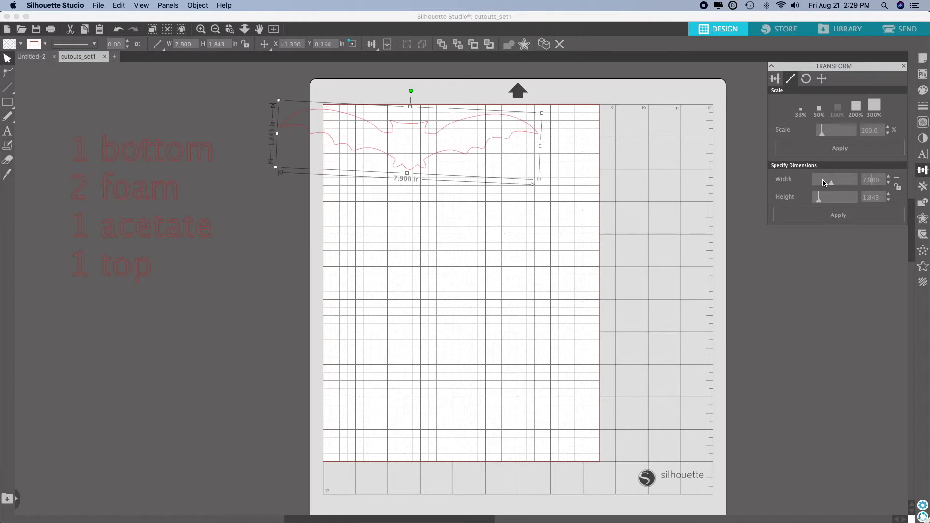
left_click(119, 5)
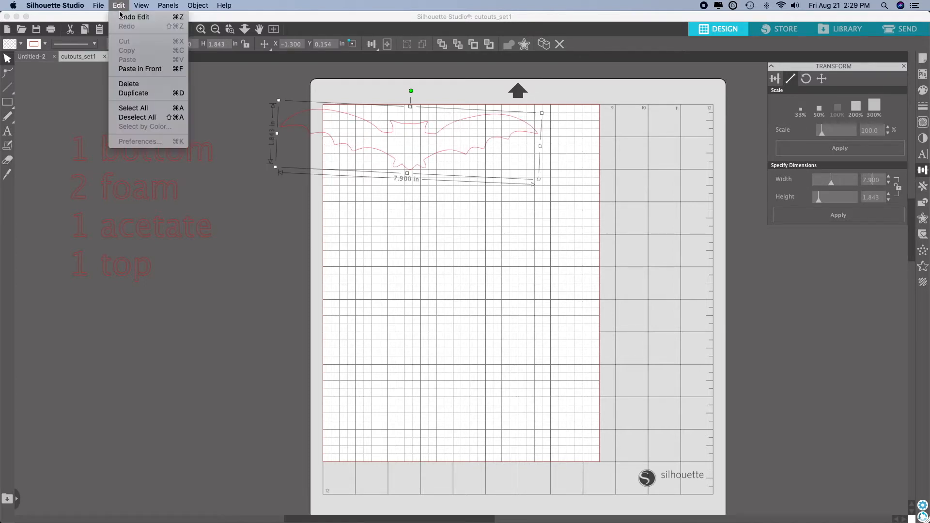
key("super+z")
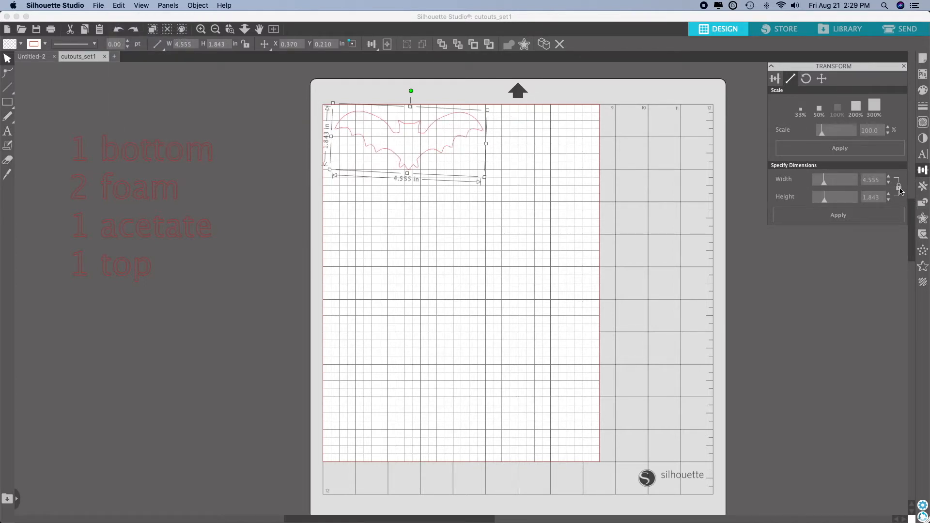
Lock the aspect ratio, set the bat outline's width to 9.899 in, and move it down toward the page.
type("9.")
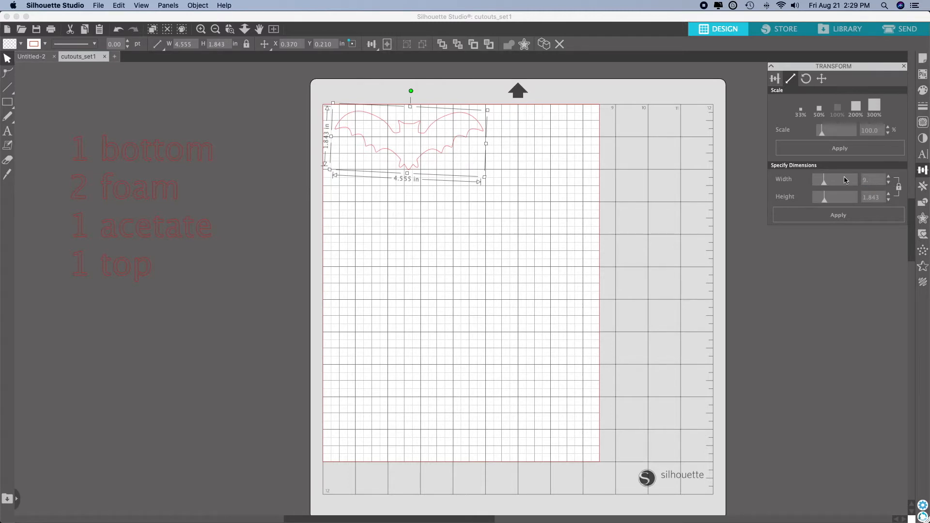
type("899")
key("Return")
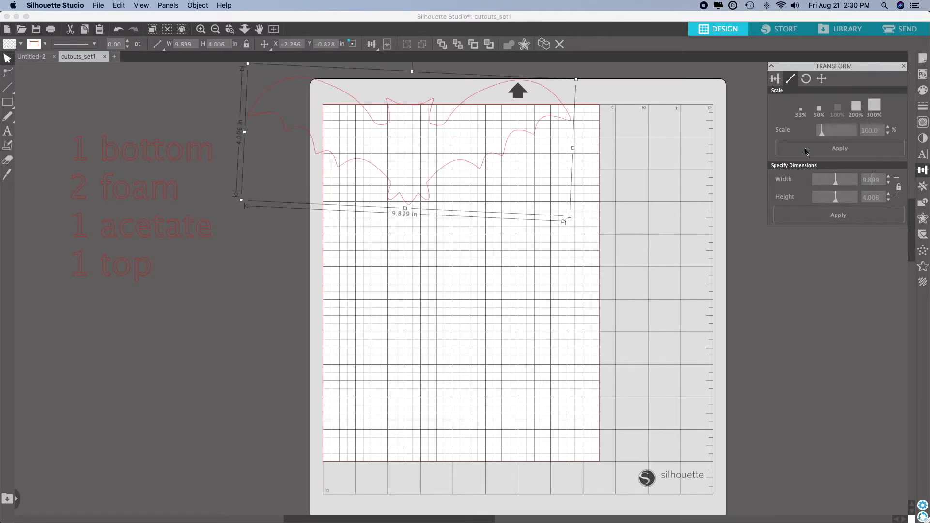
left_click_drag(432, 123, 476, 155)
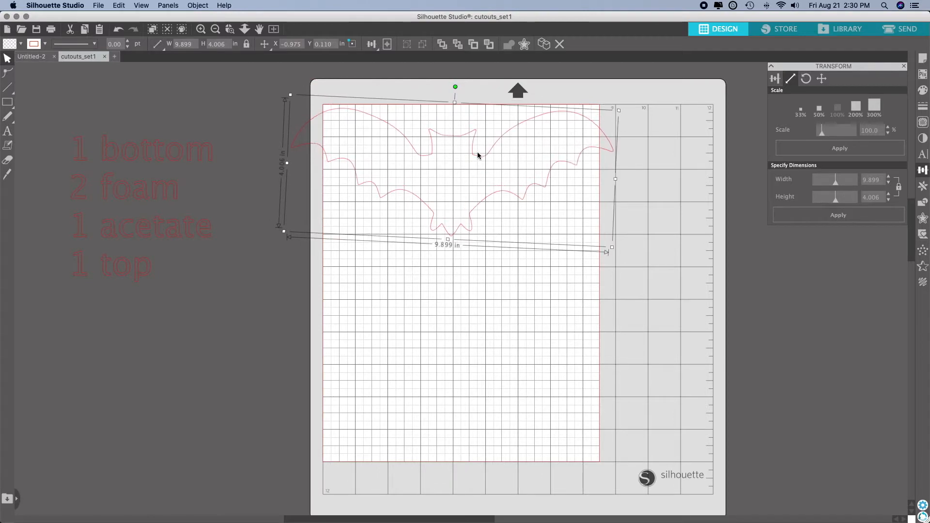
Set the bat outline's width to 7.9 in and position it within the upper part of the page.
left_click(845, 179)
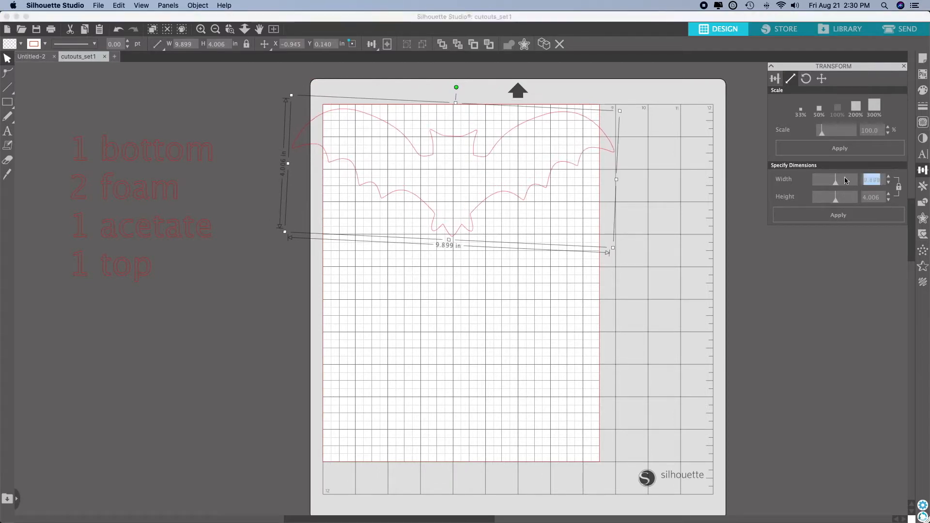
type("7.9")
key("Return")
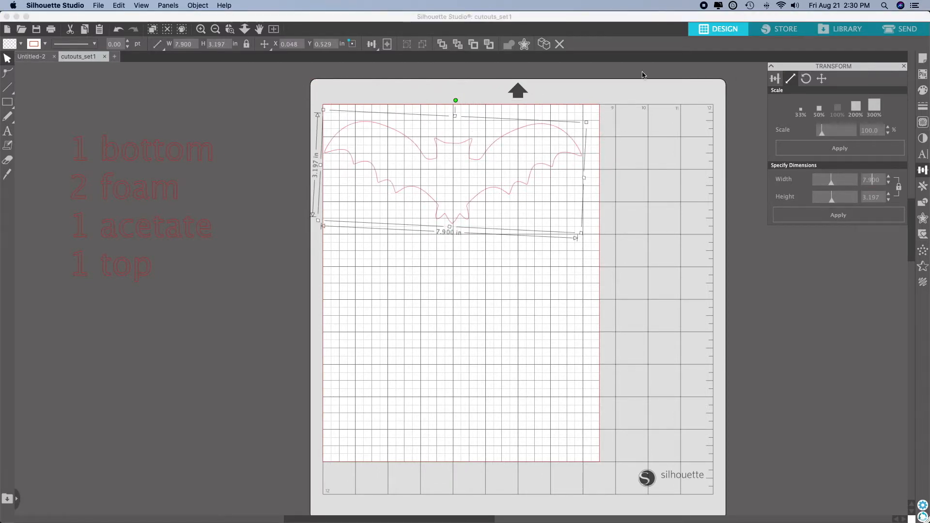
left_click_drag(512, 131, 513, 124)
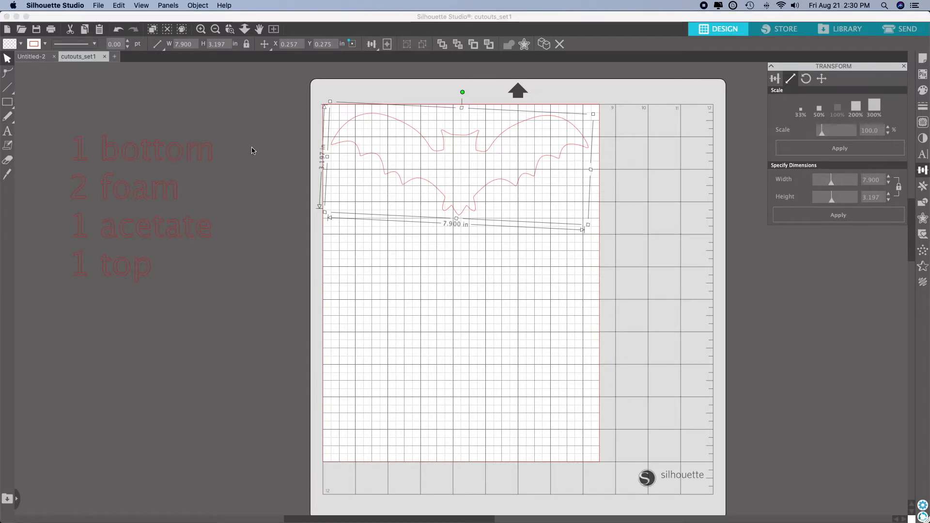
Create an internal offset of the bat outline with a distance of 0.2 in.
left_click(444, 146)
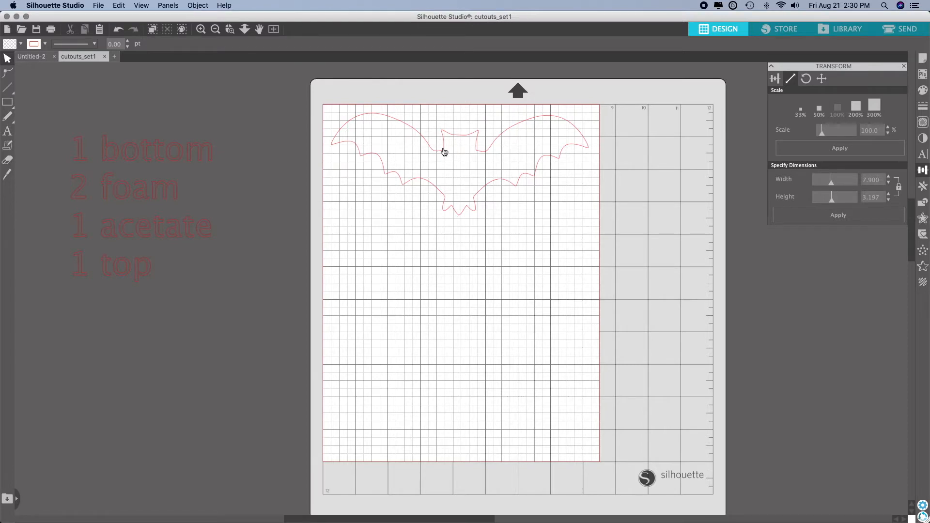
left_click(443, 151)
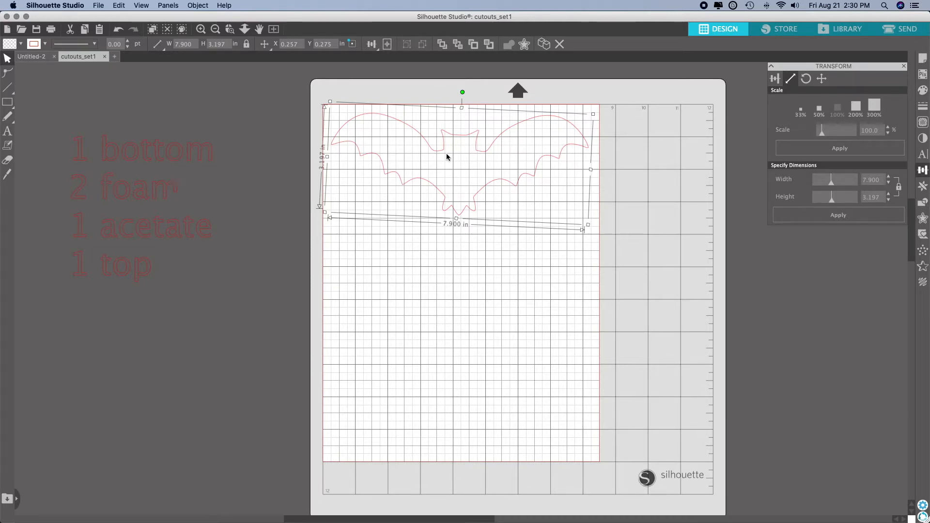
left_click(922, 219)
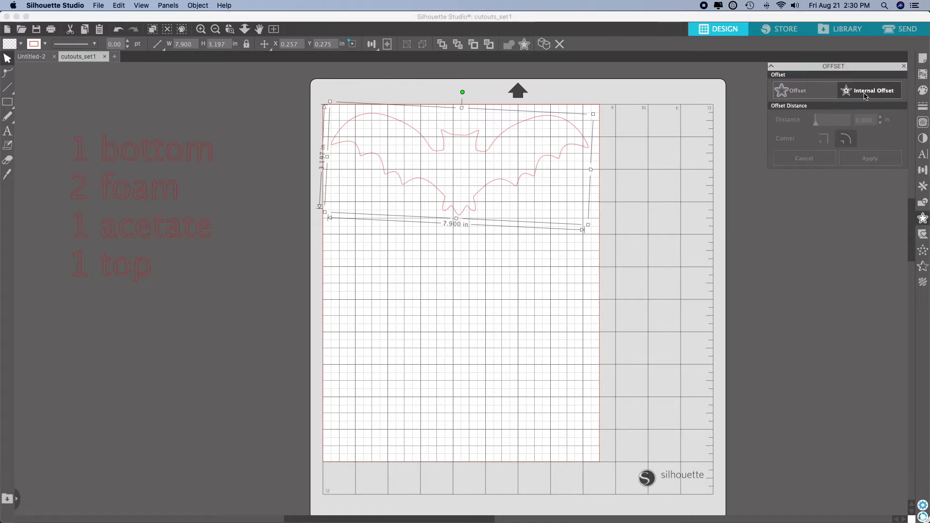
left_click(865, 92)
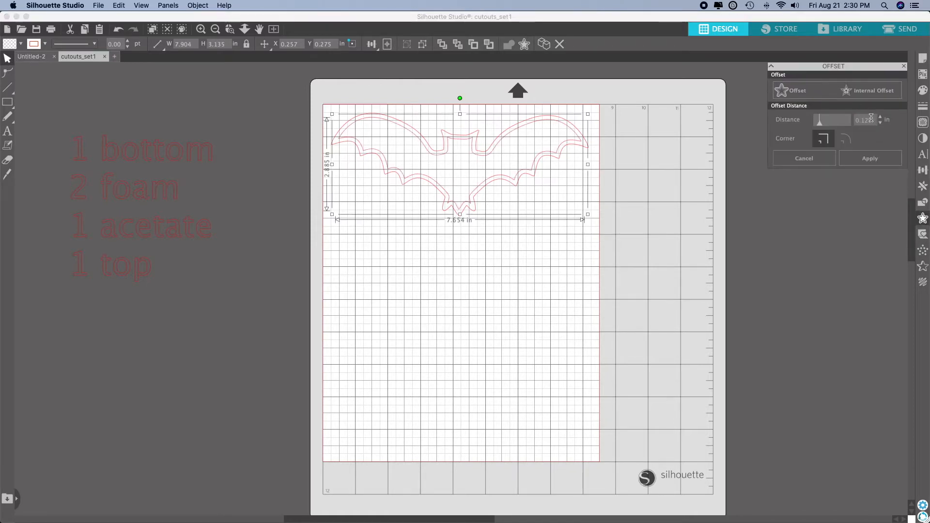
double_click(862, 119)
type("2")
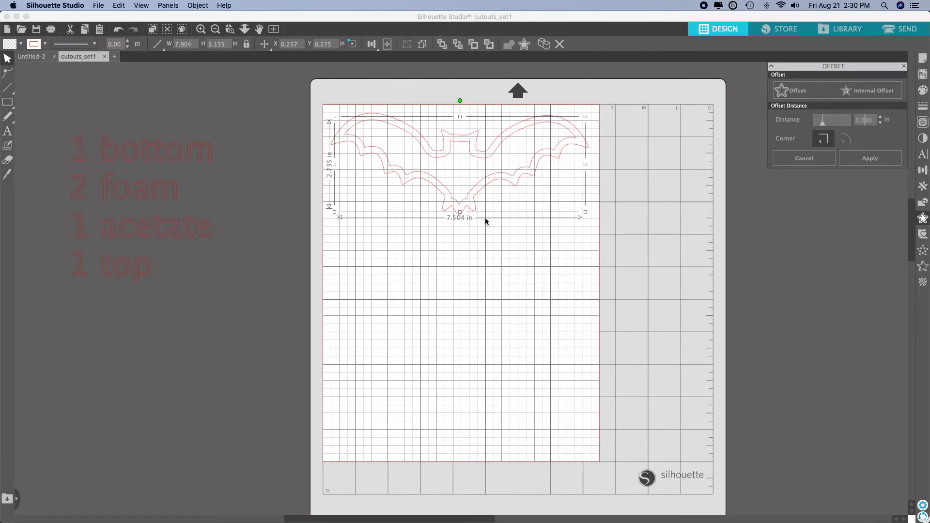
left_click(512, 241)
left_click(452, 130)
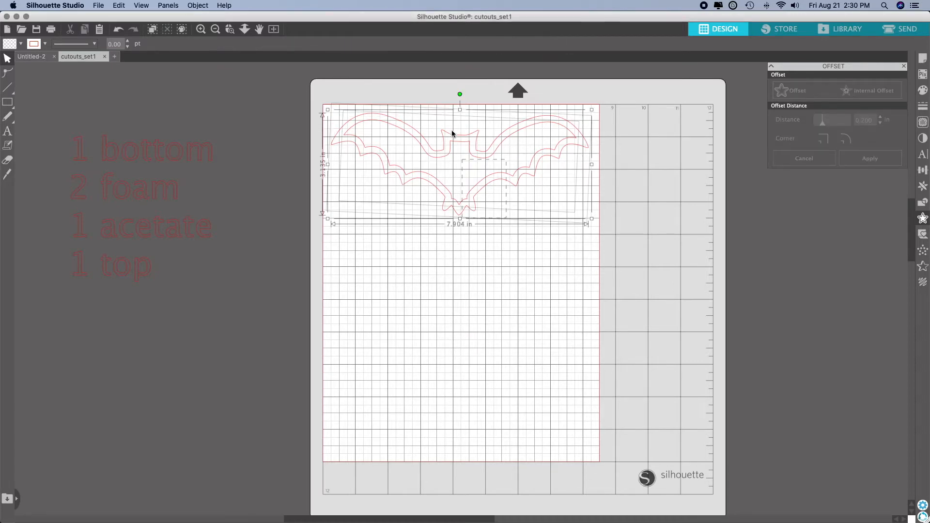
left_click(537, 253)
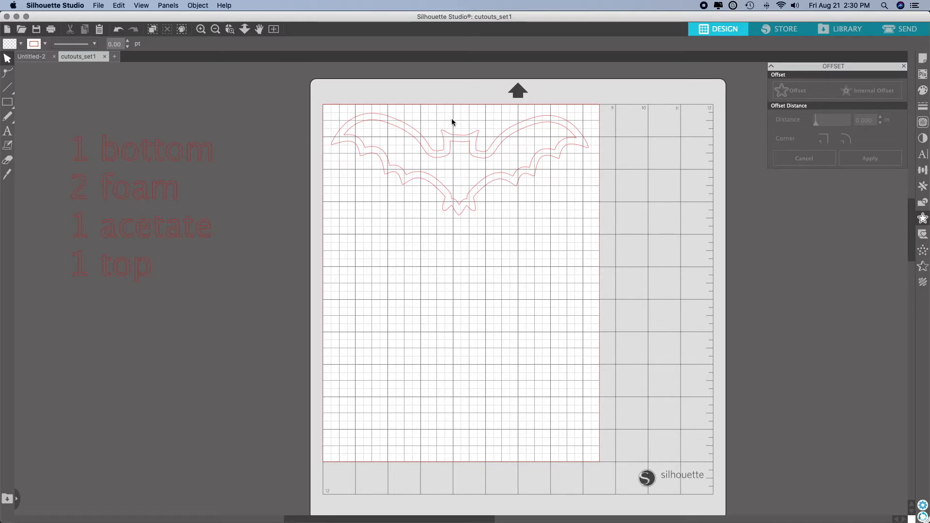
Try removing the inner offset line from the bat so only the outer outline stays on the page.
left_click(461, 137)
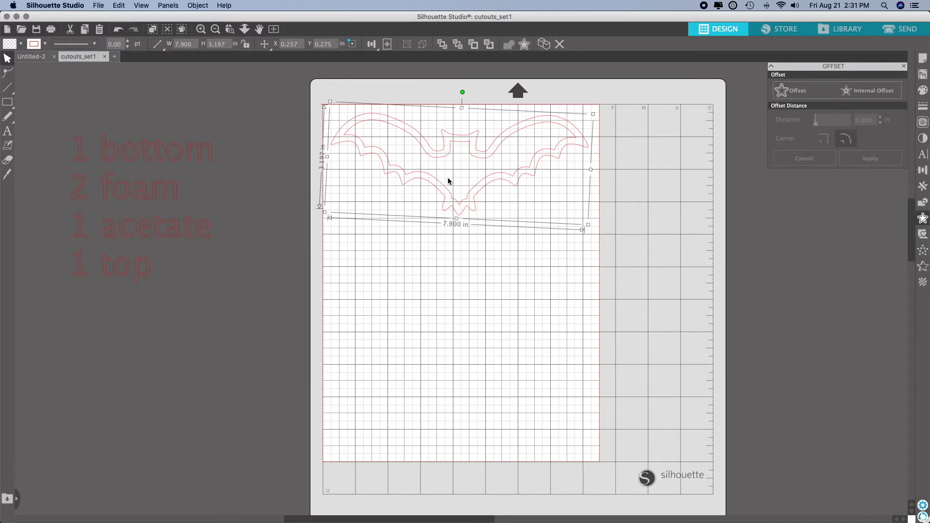
left_click(461, 161)
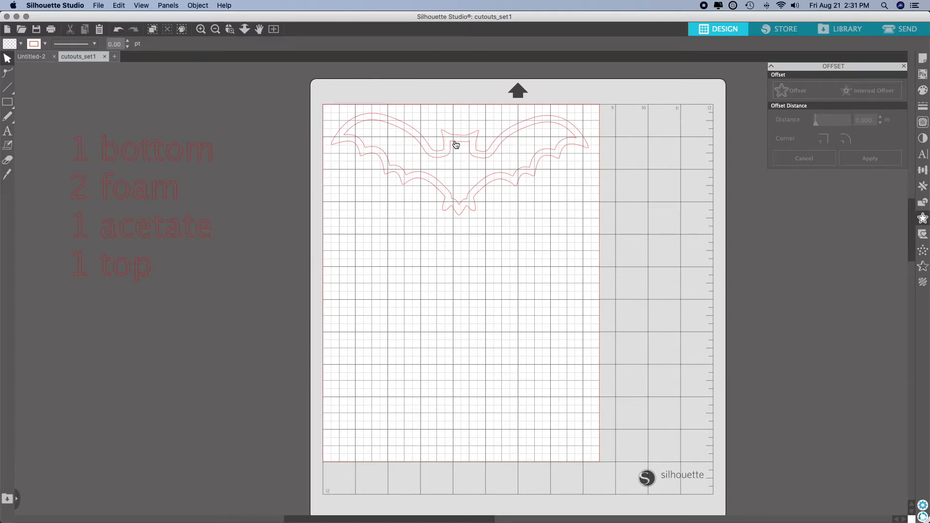
left_click(456, 145)
right_click(454, 145)
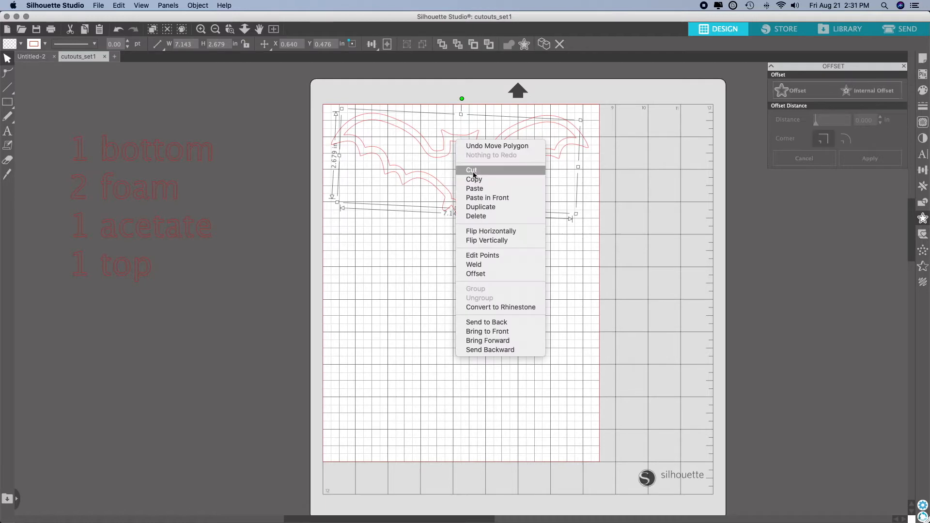
left_click(475, 174)
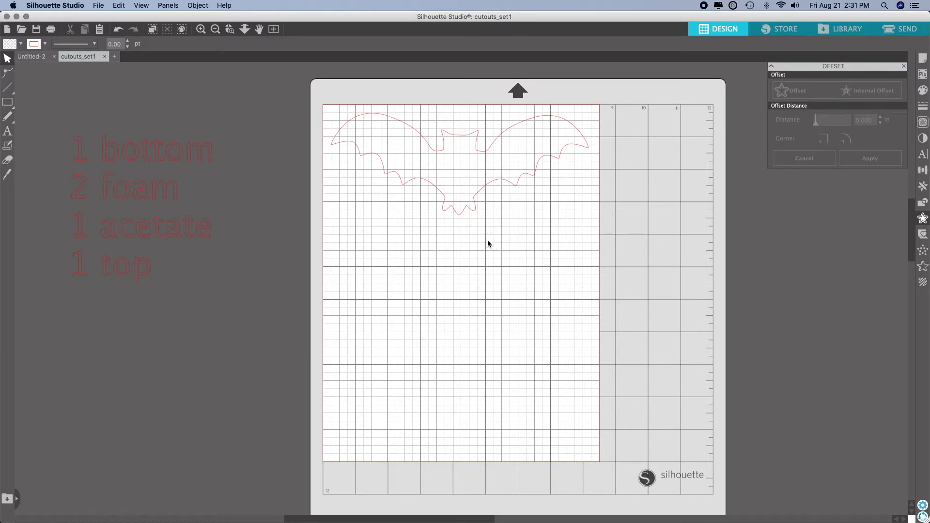
Try deleting the outer bat outline, and undo the removal of both the outline and its inner offset.
left_click(434, 153)
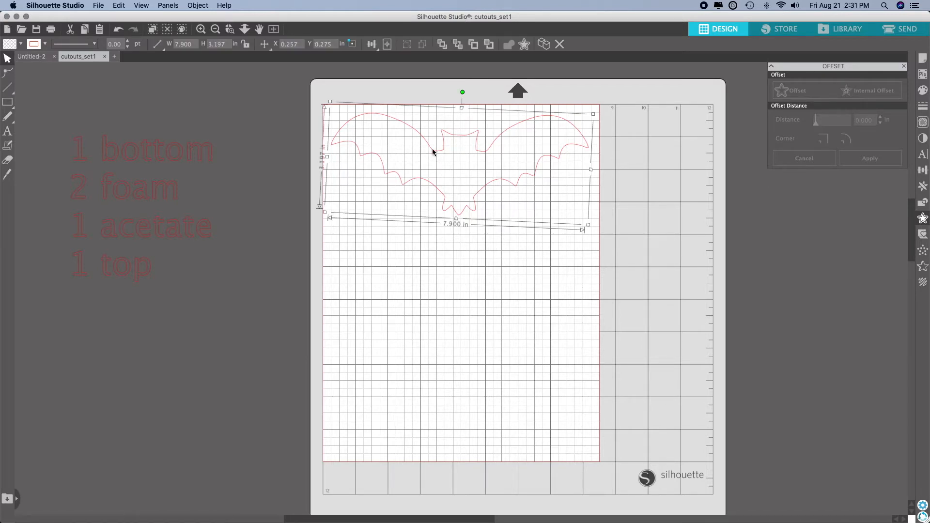
key("Delete")
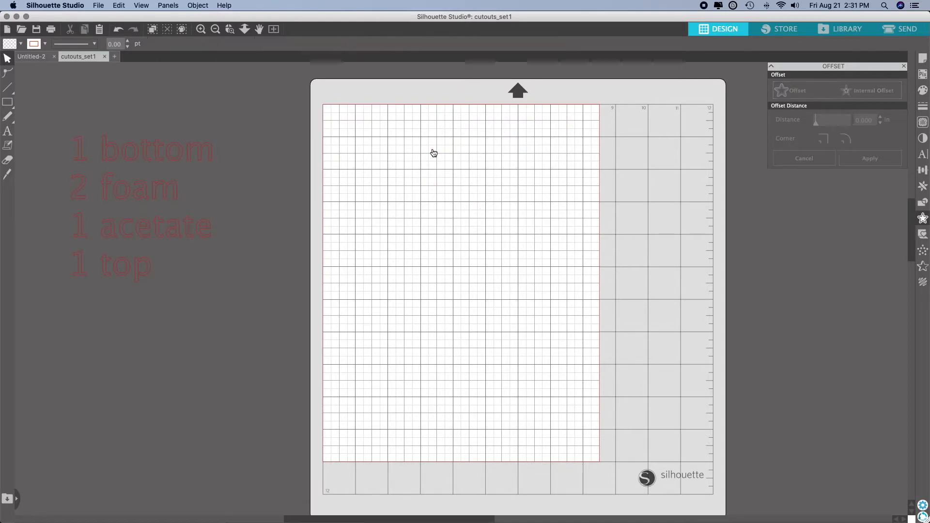
key("super+z")
key("Escape")
key("super+z")
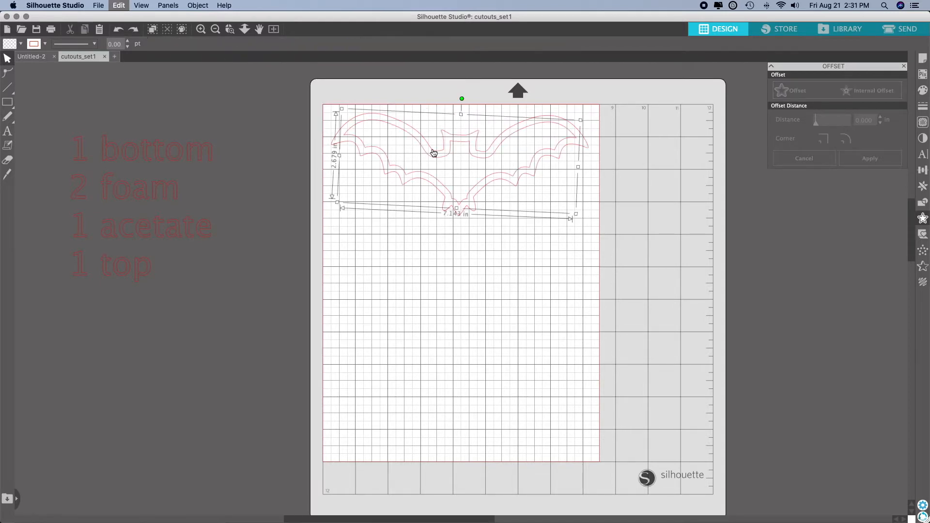
Deselect the bat, review its cut lines in the send view, and return to the design view.
left_click(455, 160)
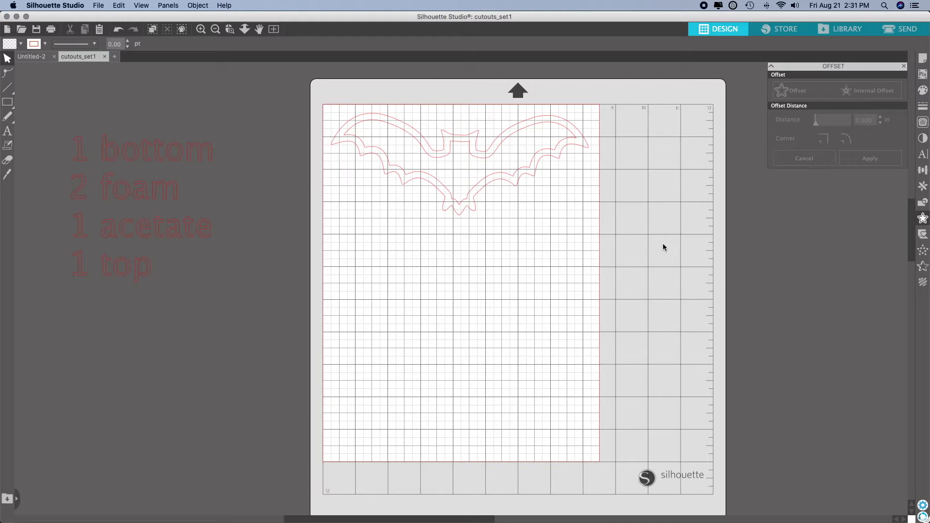
left_click(900, 29)
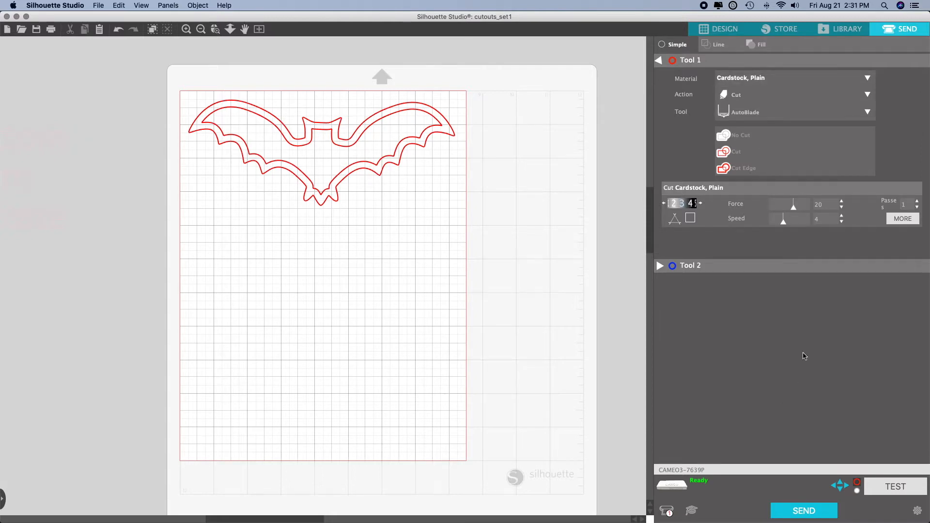
left_click(708, 28)
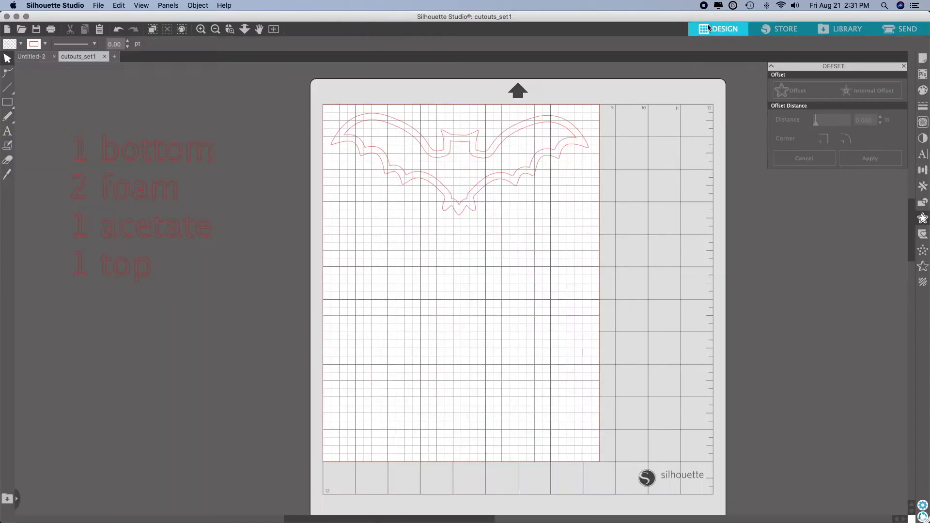